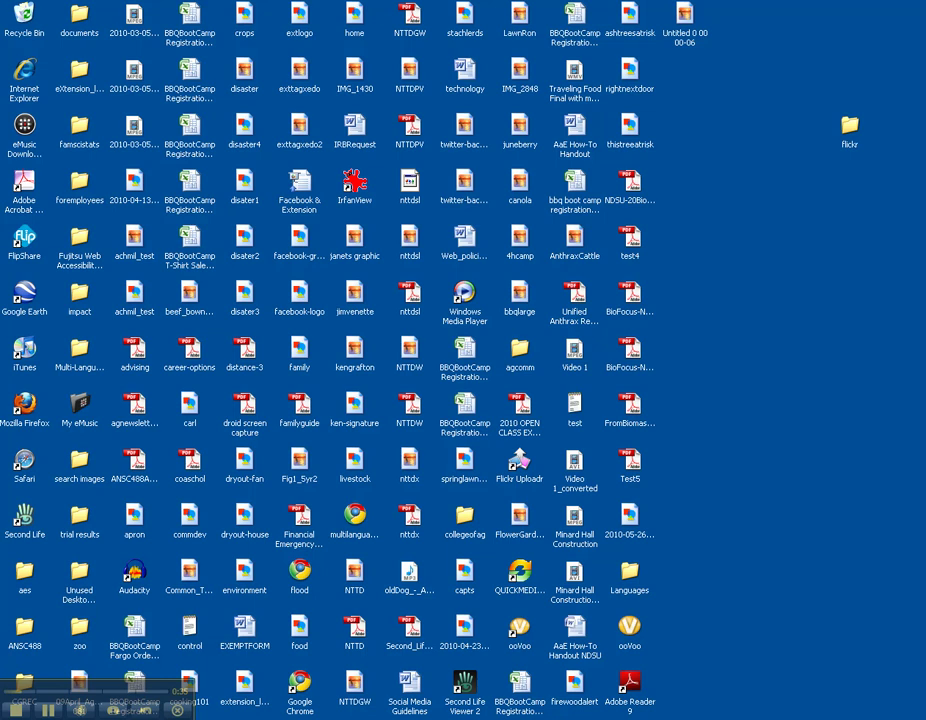
Launch FlipShare from AutoPlay for the connected camcorder and its one flower clip.
key(Return)
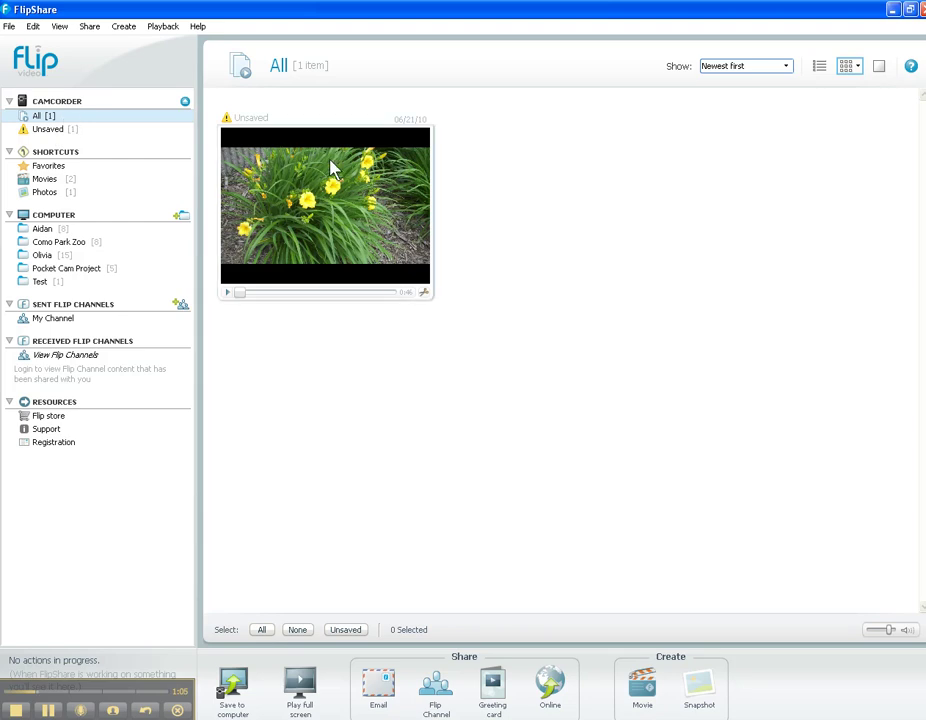
Show the camcorder's Unsaved category, holding the 06/21/10 flower clip.
click(50, 134)
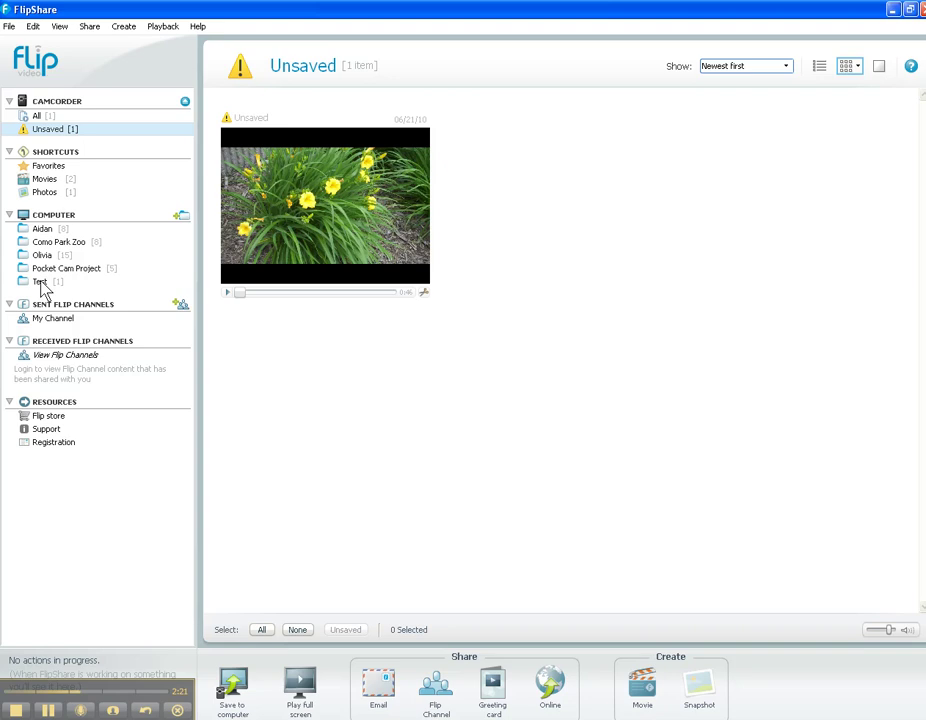
Open the computer's Aidan folder with its eight saved items.
click(42, 230)
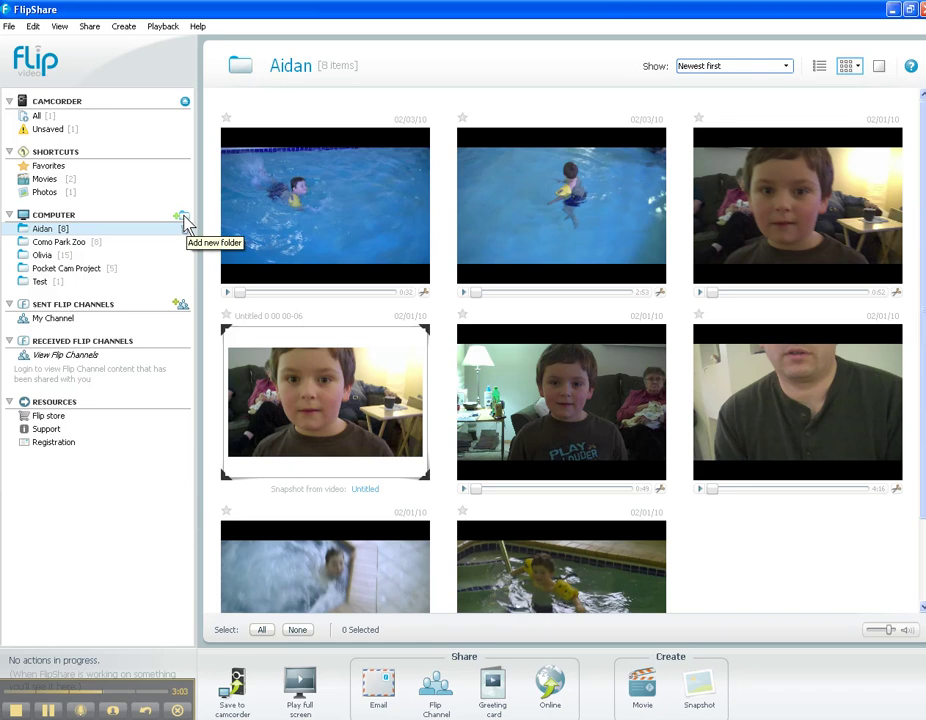
Add an empty computer folder named 'New Videos', then return to the camcorder's unsaved clips.
click(184, 222)
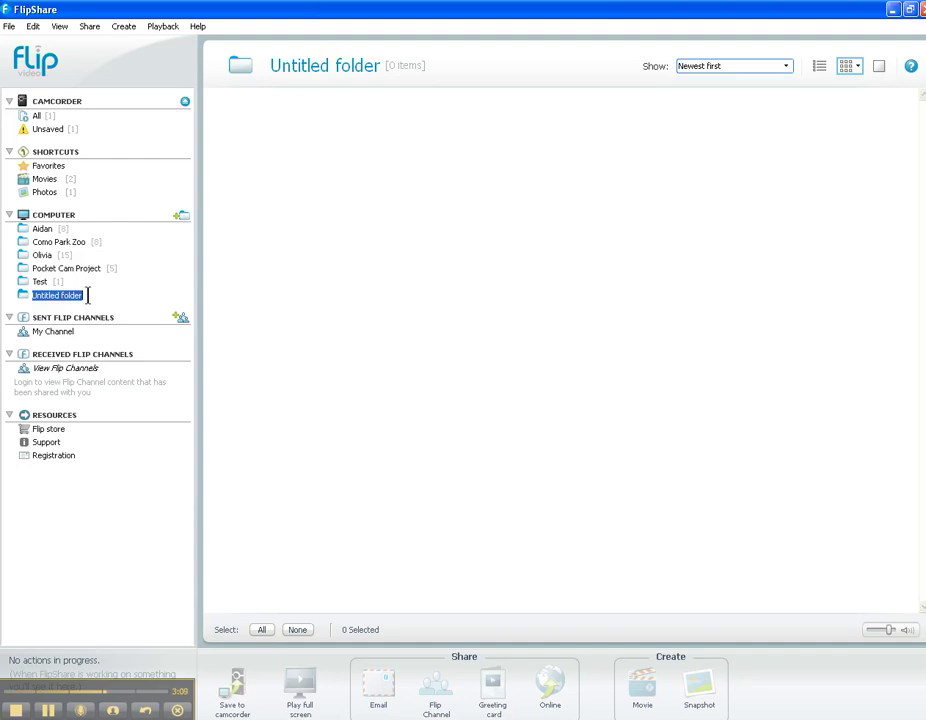
text(New Videos)
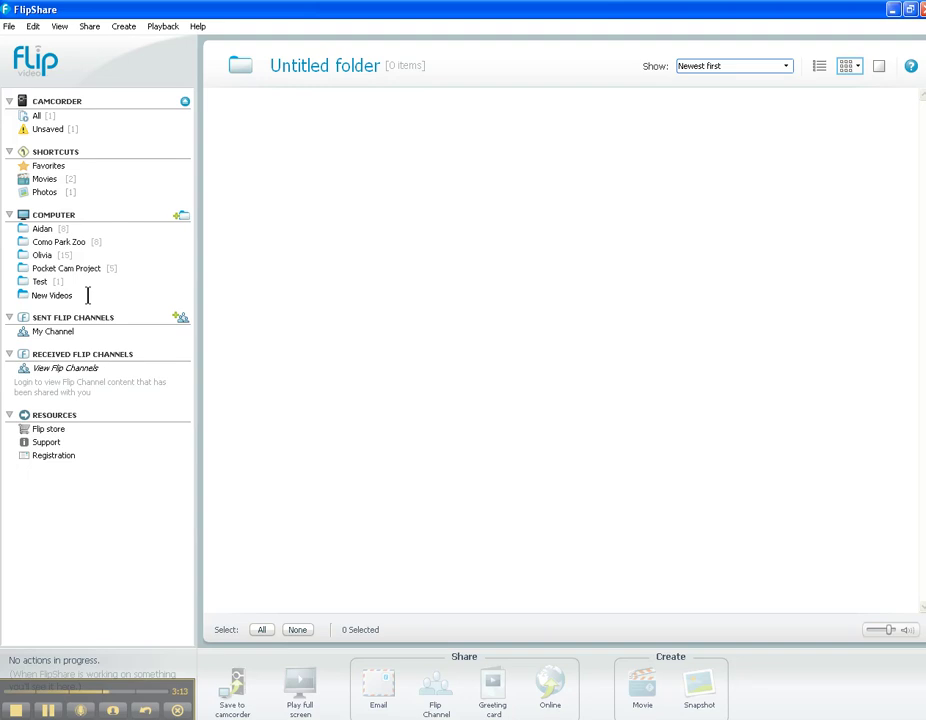
key(Return)
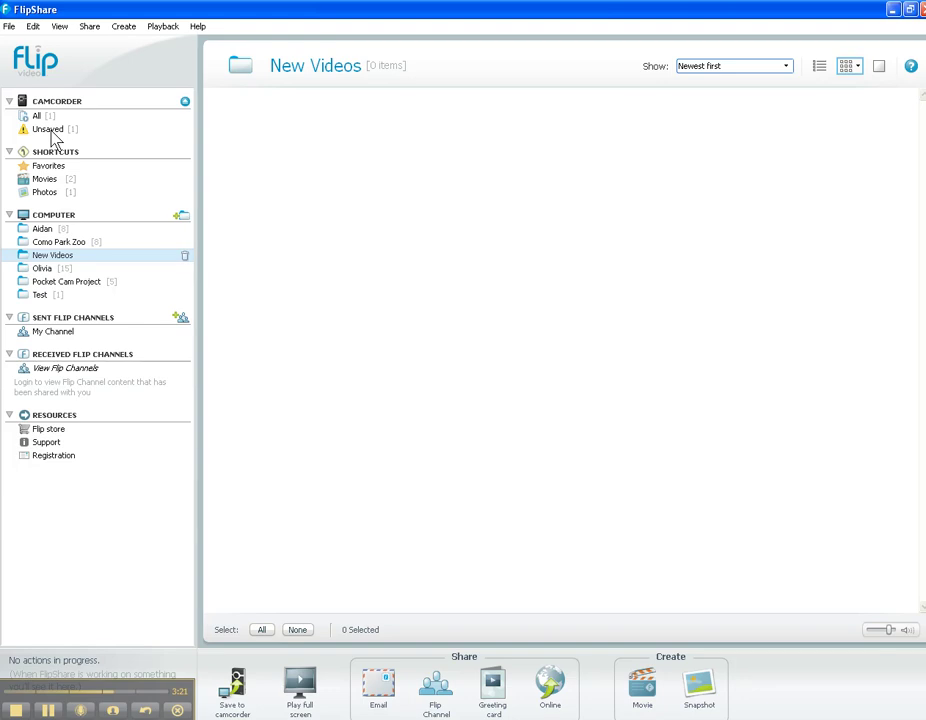
click(50, 132)
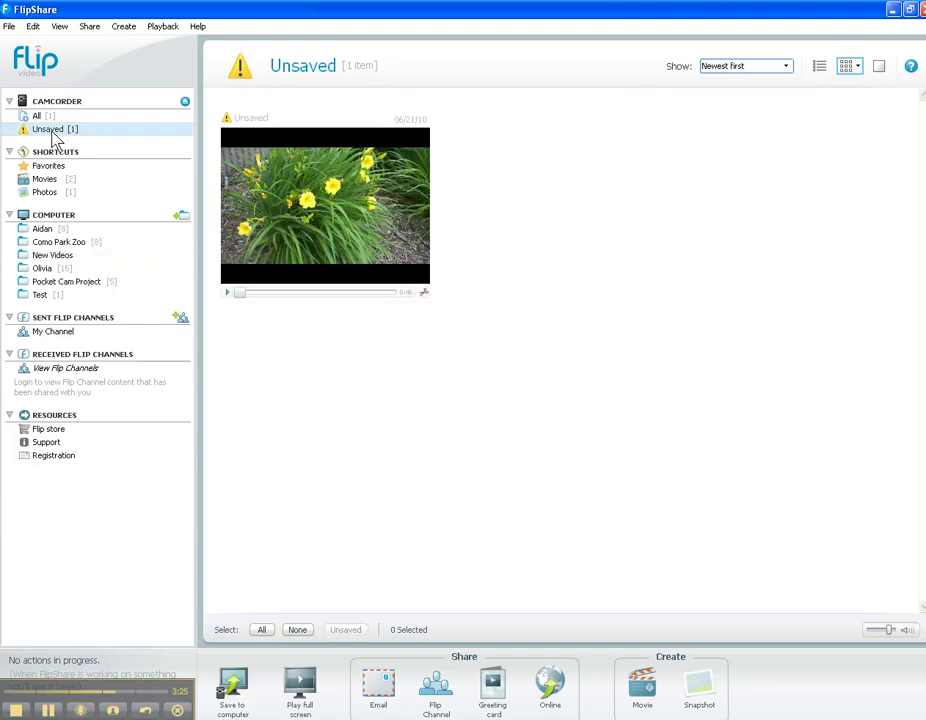
Drag the unsaved flower clip from the camcorder into the New Videos folder.
click(380, 167)
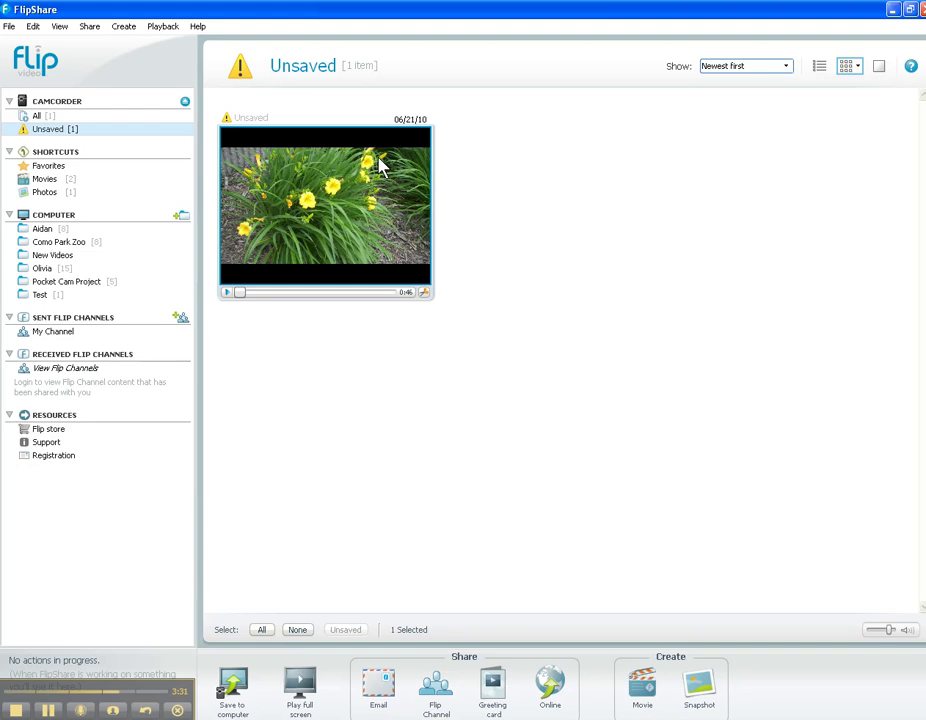
mouse_move(380, 167)
mouse_down()
mouse_move(137, 288)
mouse_move(52, 268)
mouse_up()
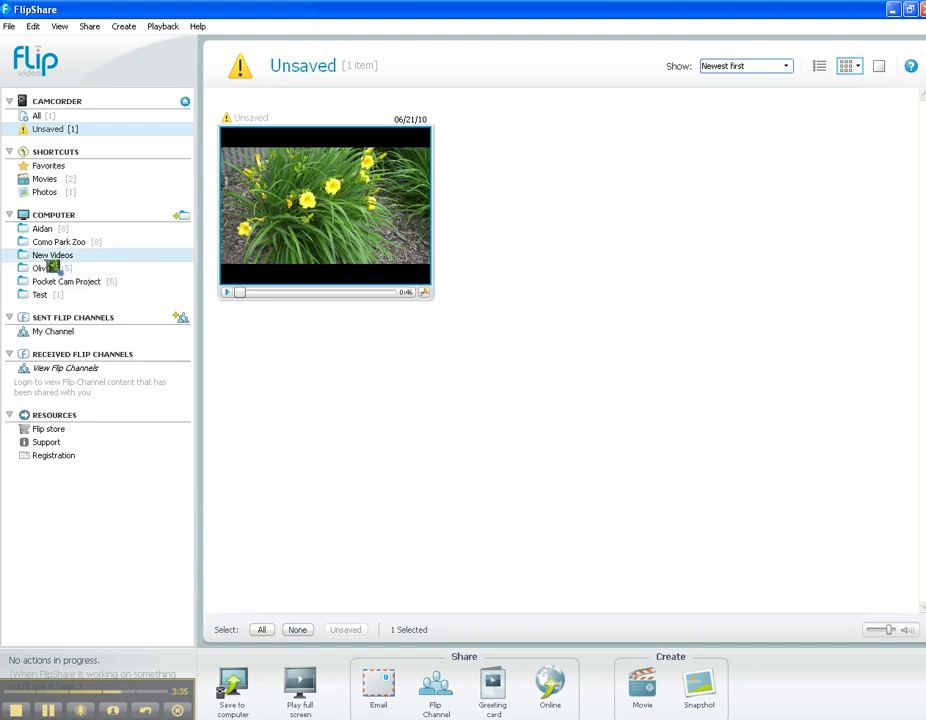
drag(52, 268, 46, 269)
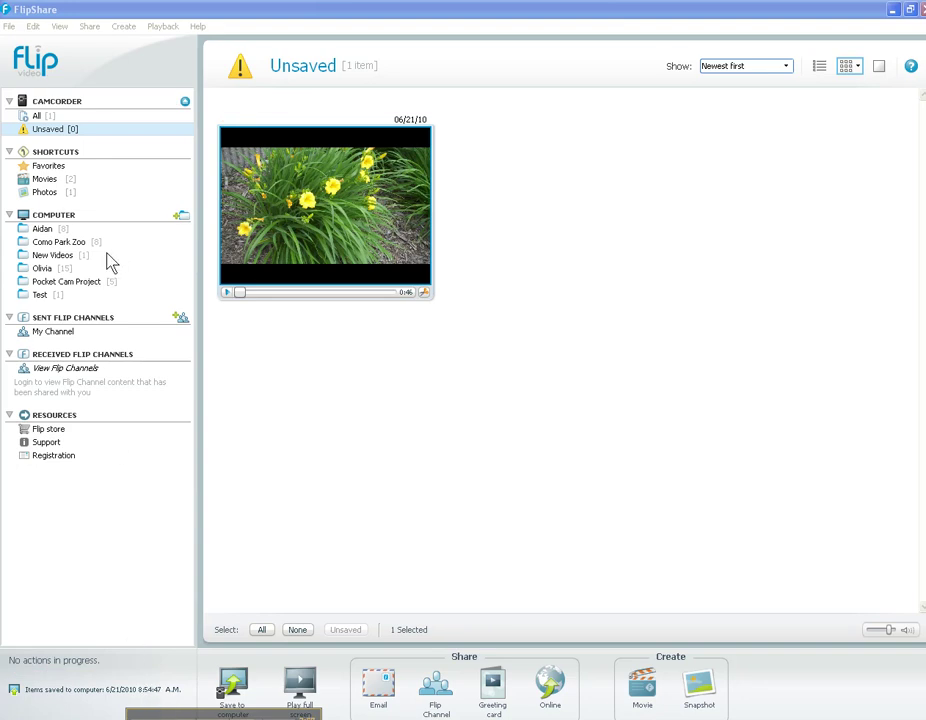
Rename the clip in New Videos from 'Untitled' to 'Flower'.
click(45, 258)
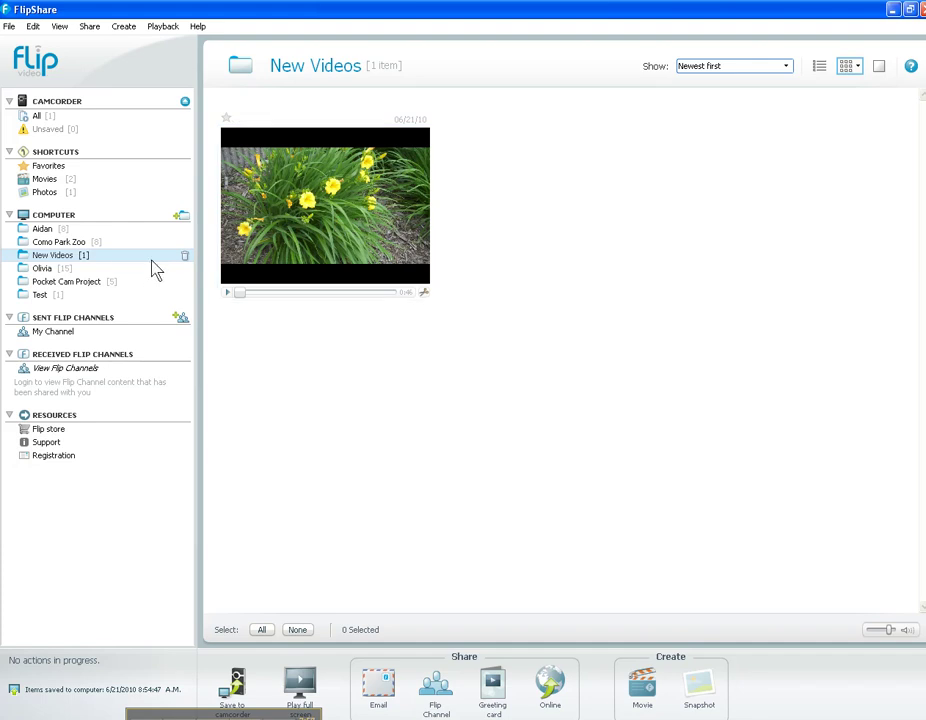
mouse_move(325, 205)
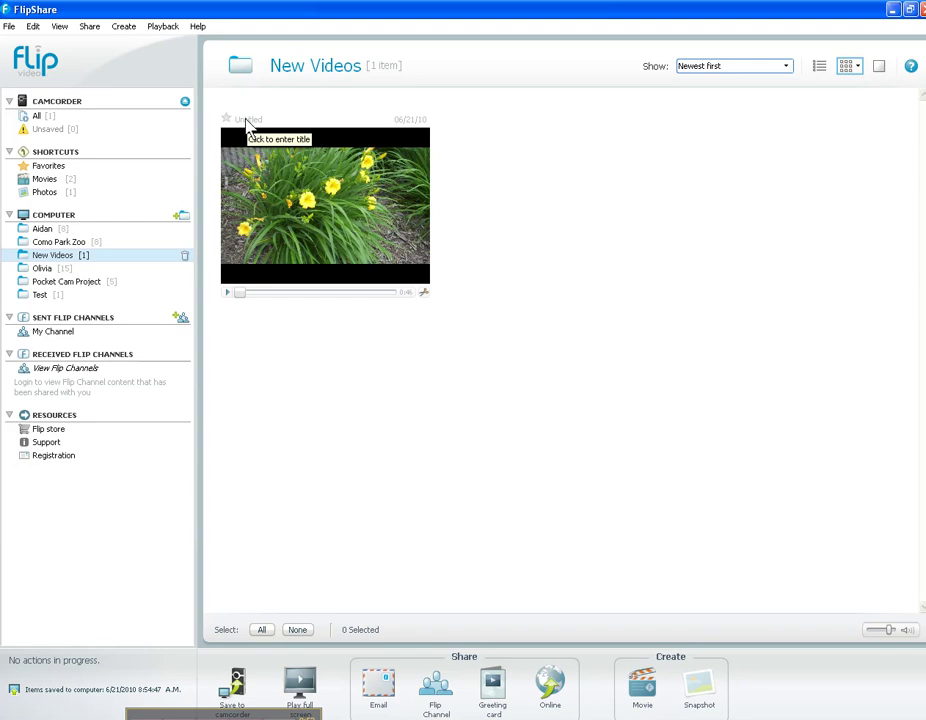
click(247, 120)
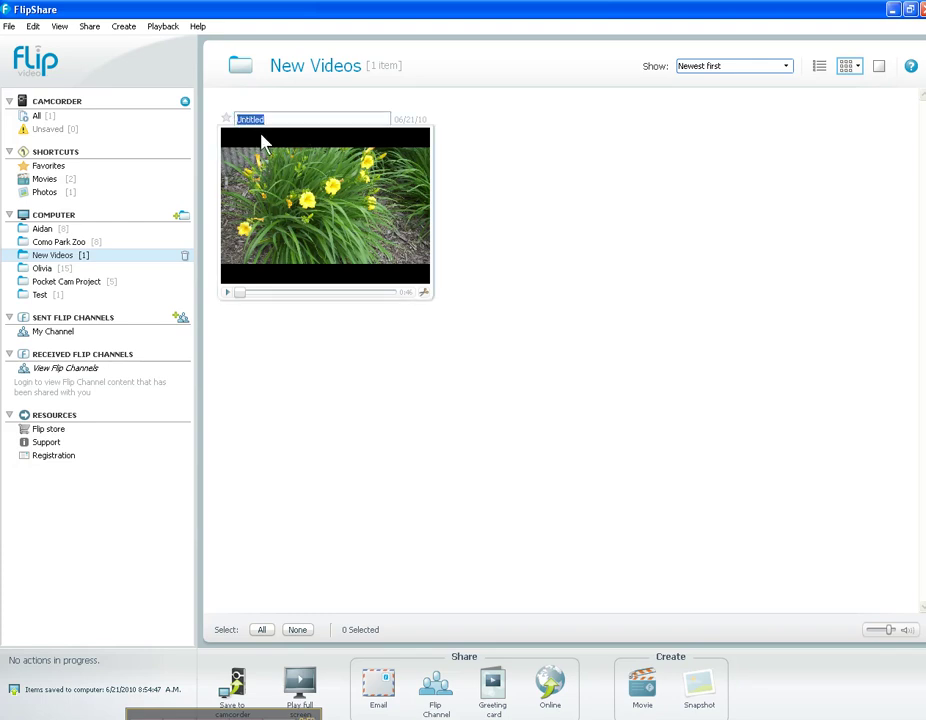
text(Flower)
key(Return)
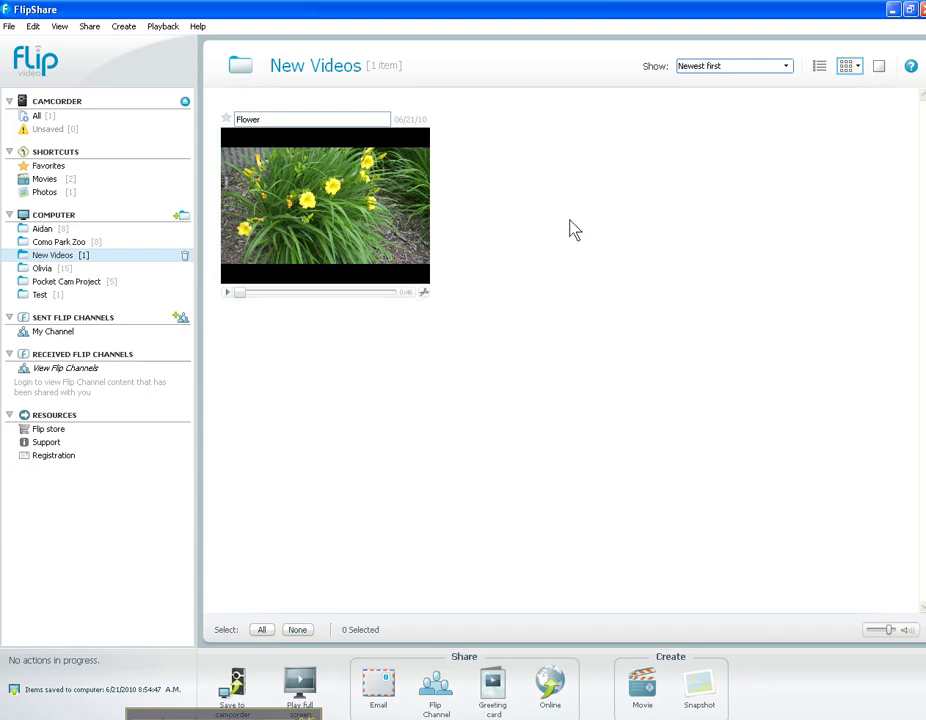
Select the flower clip in the camcorder's All view and request its deletion.
click(573, 229)
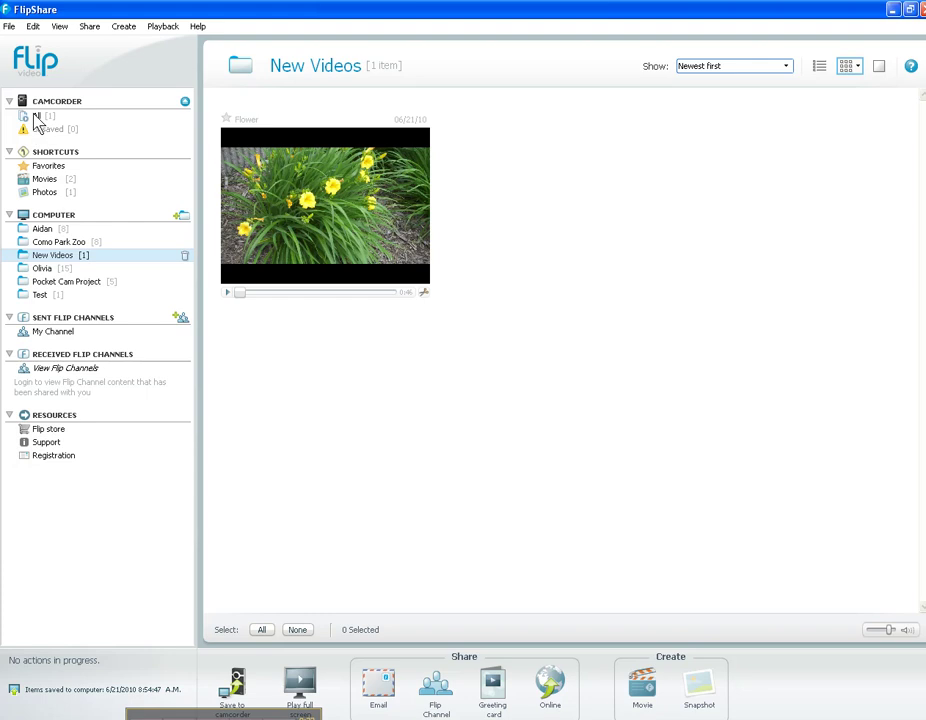
click(36, 118)
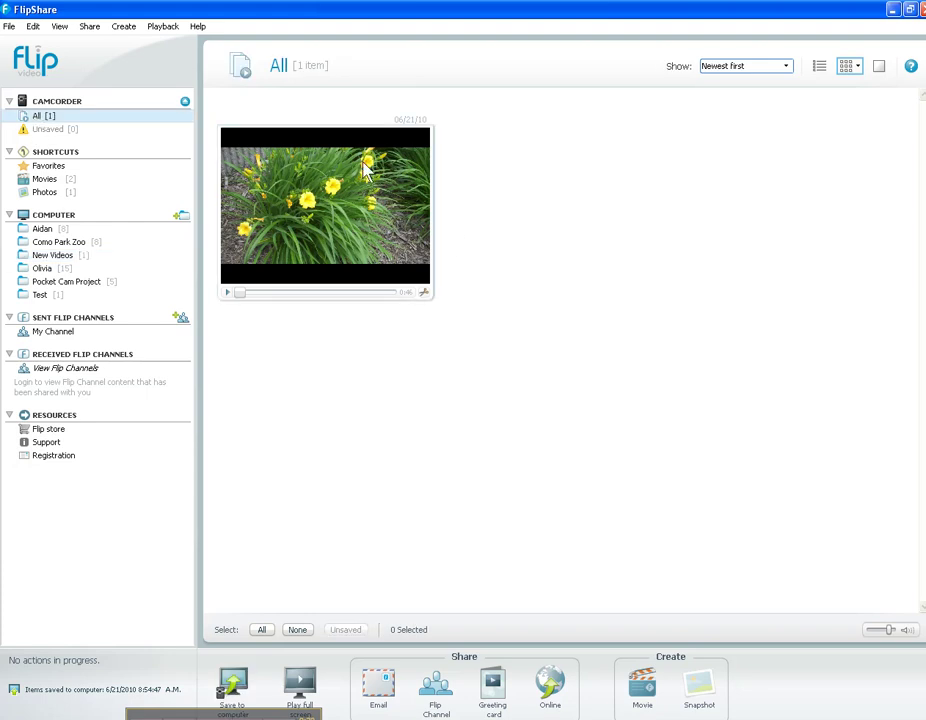
click(338, 209)
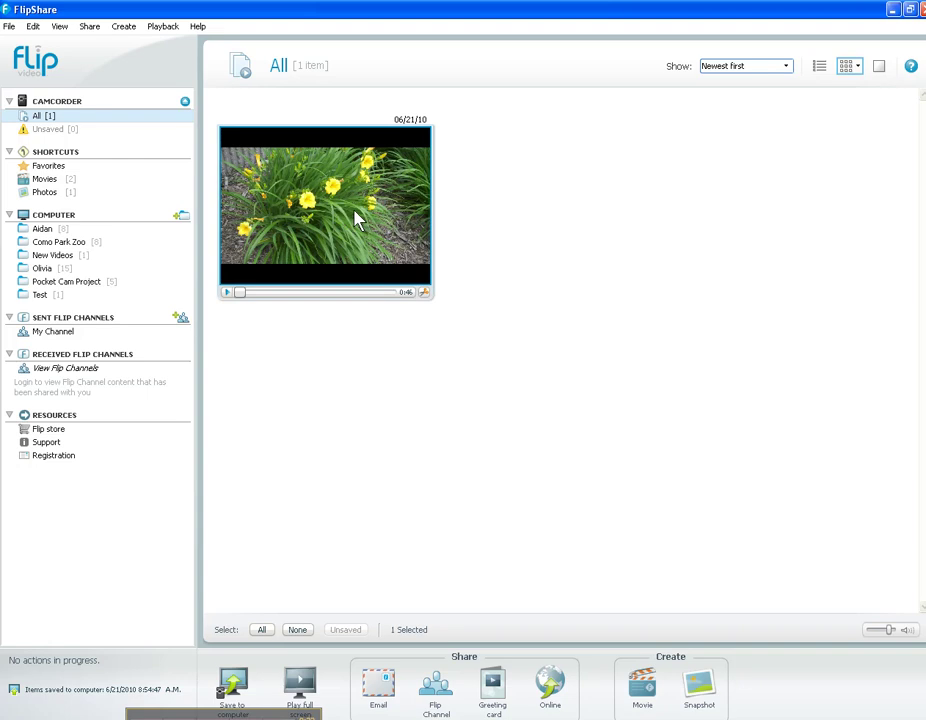
key(Delete)
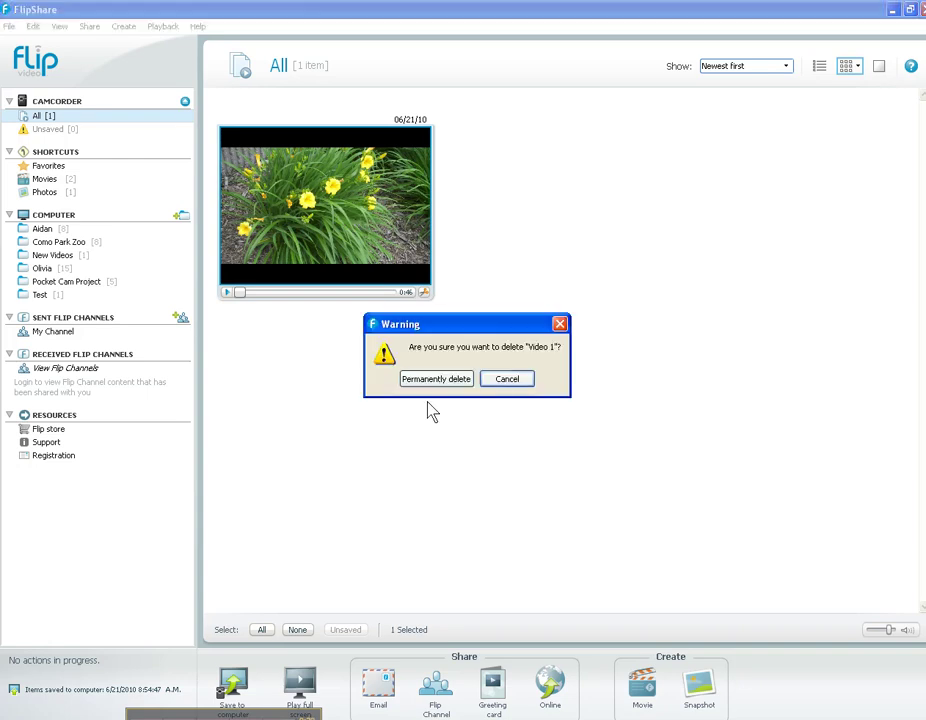
Confirm permanent deletion of 'Video 1', leaving the camcorder empty.
click(436, 380)
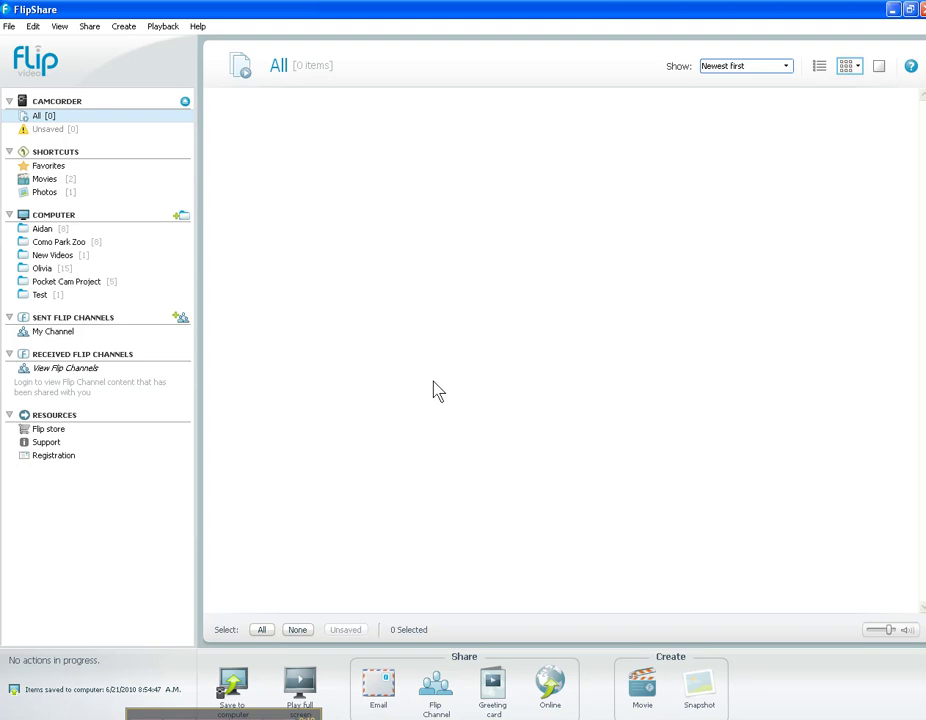